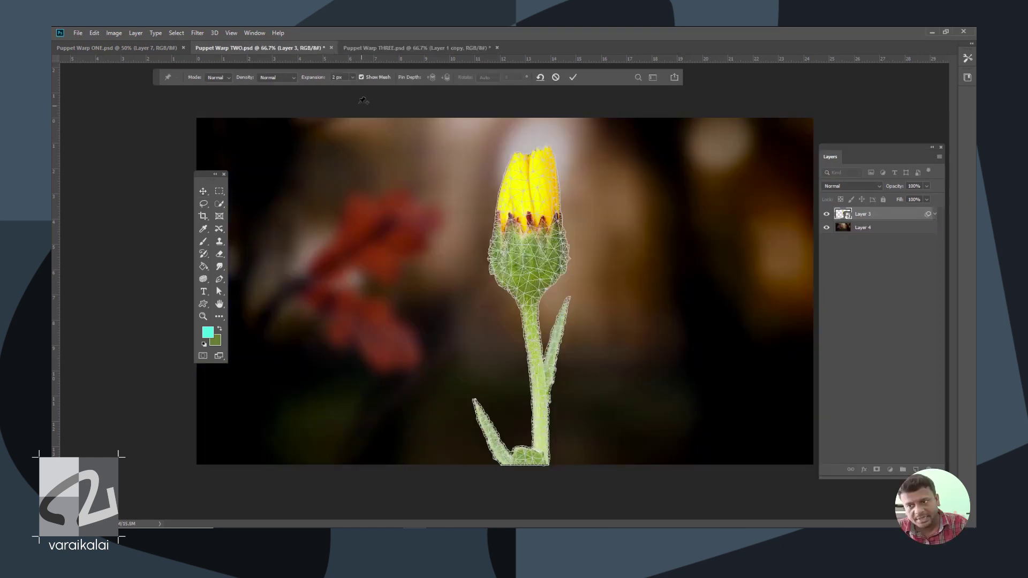
Pin the flower bud's top and three points along its stem, then bend the bud left
{"action": "left_click", "coordinate": [533, 176]}
{"action": "left_click", "coordinate": [540, 459]}
{"action": "left_click", "coordinate": [504, 461]}
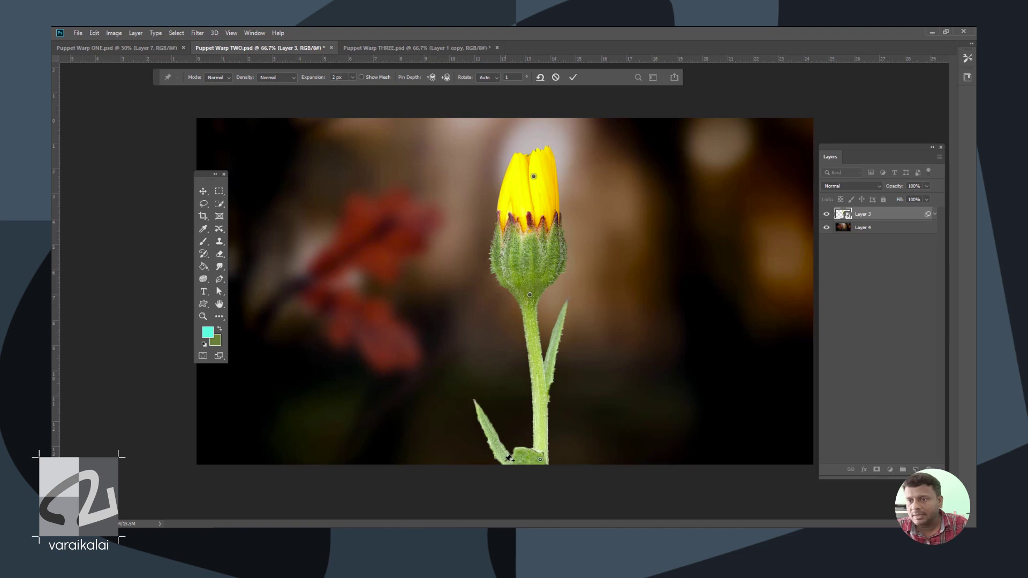
{"action": "left_click", "coordinate": [530, 294]}
{"action": "mouse_move", "coordinate": [533, 175]}
{"action": "left_mouse_down"}
{"action": "mouse_move", "coordinate": [449, 193]}
{"action": "mouse_move", "coordinate": [530, 195]}
{"action": "left_mouse_up"}
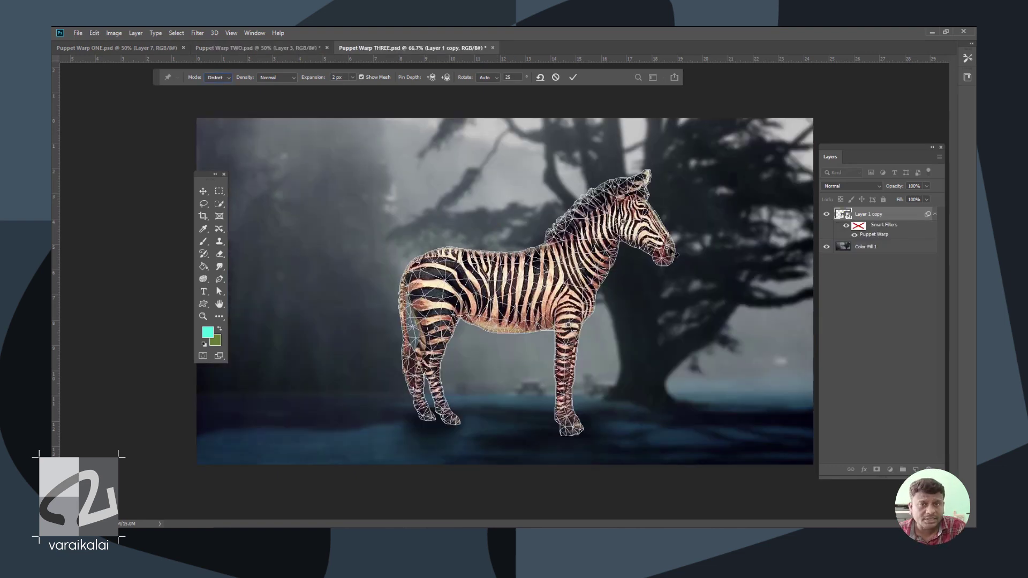
Rotate the silhouette's raised arm around its pin and fold it down over the head
{"action": "mouse_move", "coordinate": [675, 255]}
{"action": "left_mouse_down"}
{"action": "mouse_move", "coordinate": [714, 244]}
{"action": "mouse_move", "coordinate": [731, 321]}
{"action": "mouse_move", "coordinate": [704, 257]}
{"action": "mouse_move", "coordinate": [687, 267]}
{"action": "left_mouse_up"}
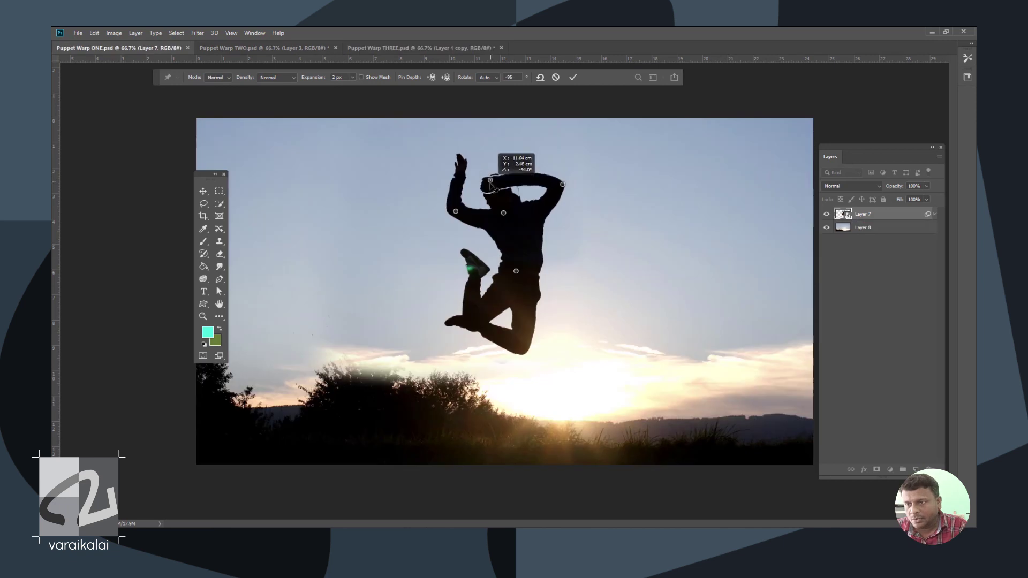
{"action": "left_click_drag", "start_coordinate": [495, 182], "coordinate": [536, 150]}
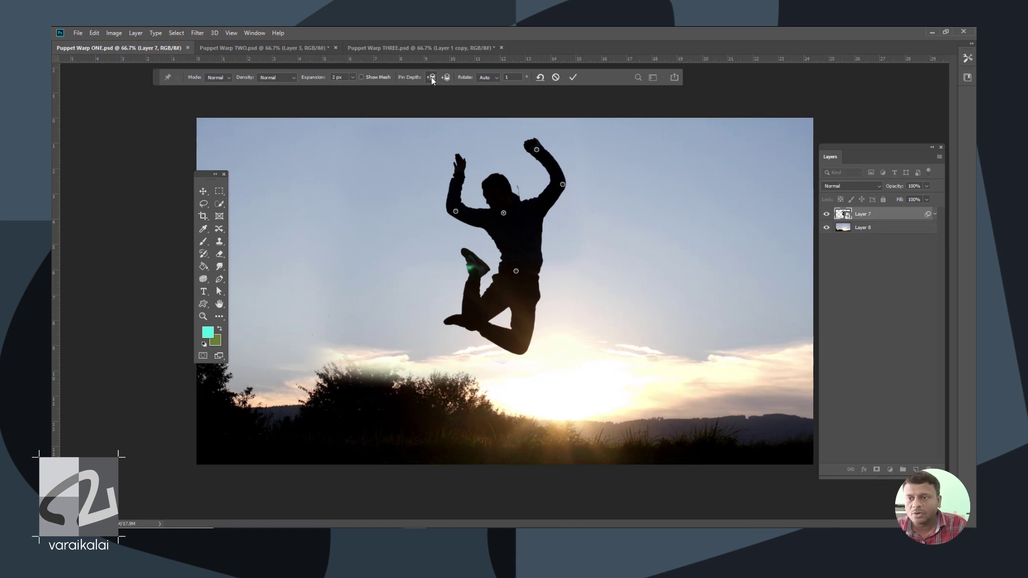
{"action": "left_click_drag", "start_coordinate": [537, 156], "coordinate": [495, 184]}
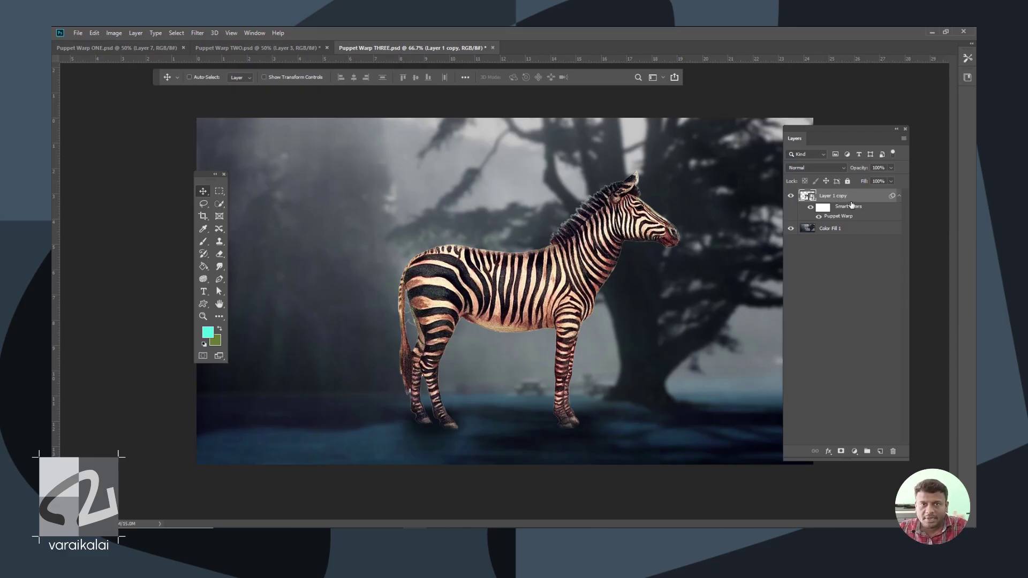
Toggle Layer 1 copy's visibility, apply Edit > Puppet Warp to the zebra, and zoom to 100%
{"action": "left_click", "coordinate": [791, 196]}
{"action": "left_click", "coordinate": [791, 196]}
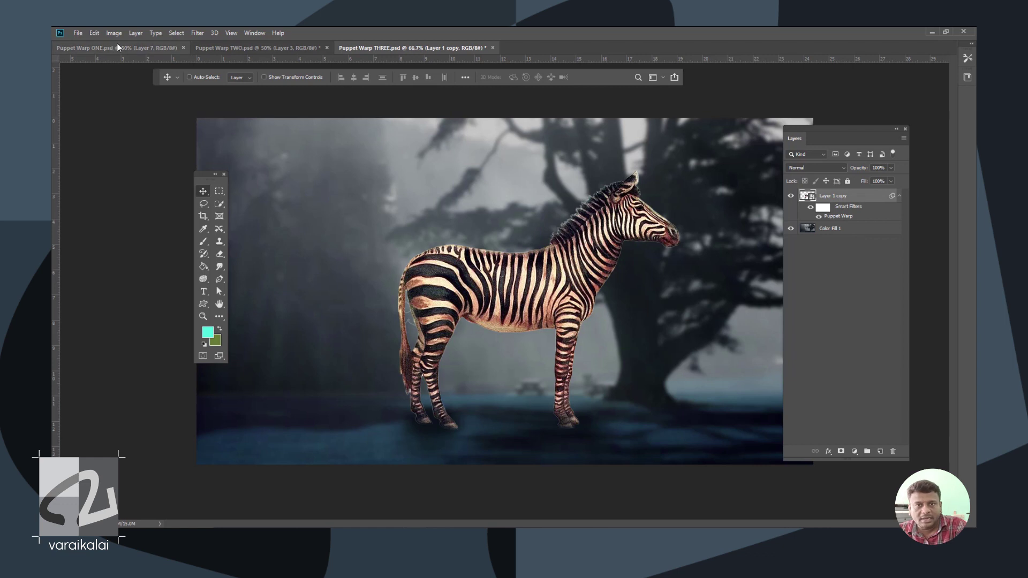
{"action": "left_click", "coordinate": [94, 33]}
{"action": "left_click", "coordinate": [133, 226]}
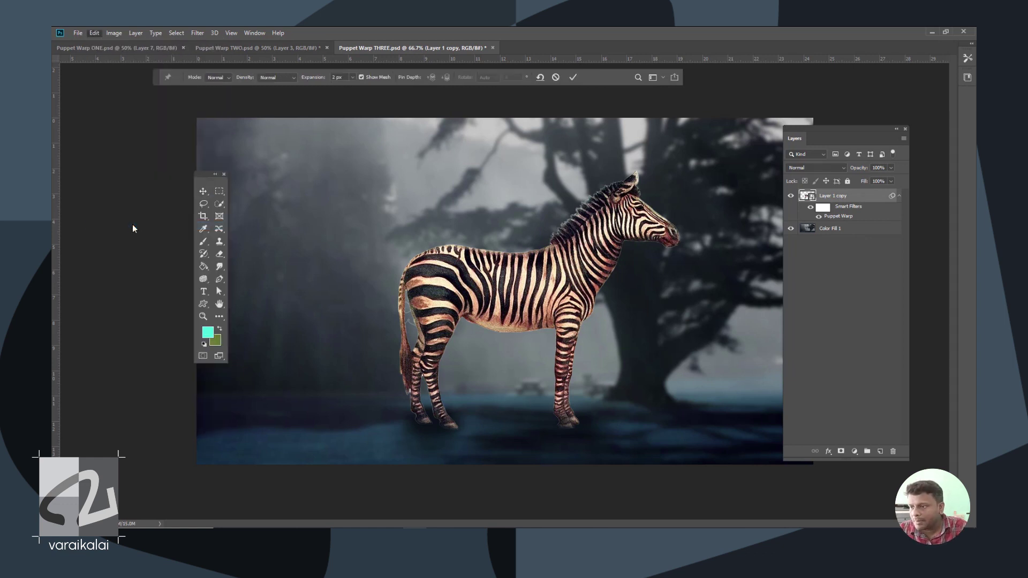
{"action": "key", "text": "ctrl+plus"}
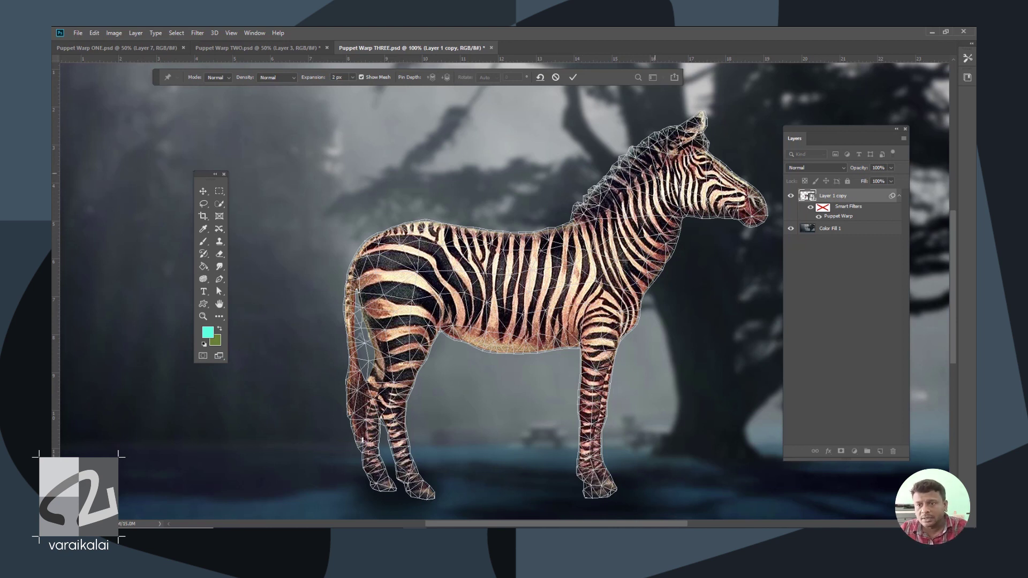
Pin the zebra's neck, front leg and hind leg, then bend the head down and foreleg forward
{"action": "left_click", "coordinate": [670, 182]}
{"action": "left_click", "coordinate": [601, 342]}
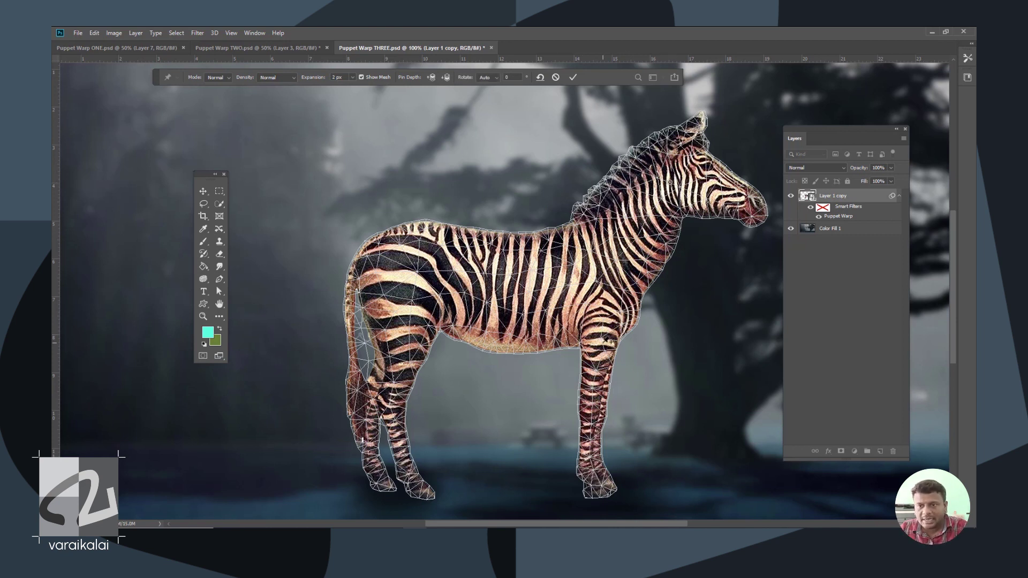
{"action": "left_click", "coordinate": [394, 379]}
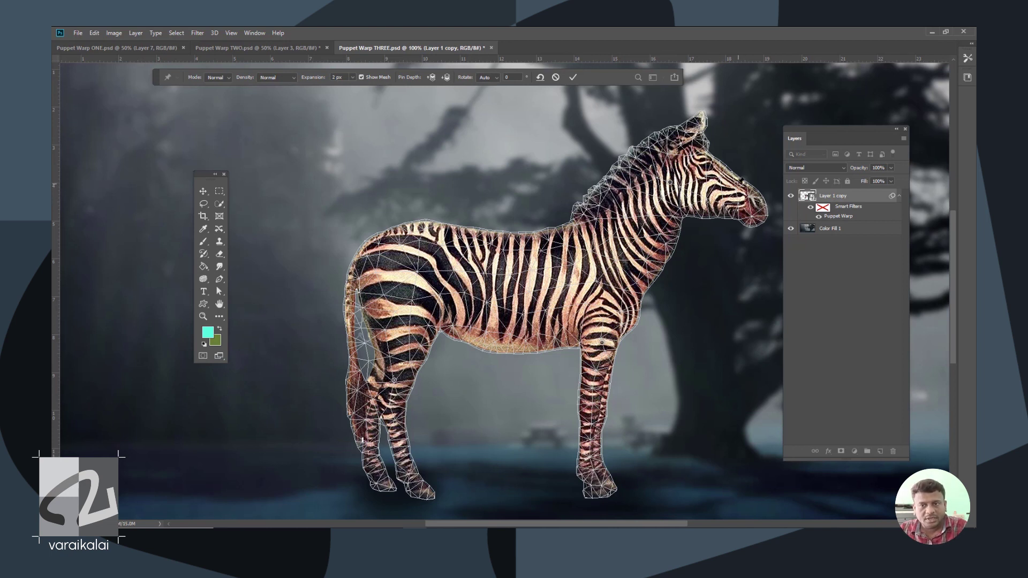
{"action": "left_click_drag", "start_coordinate": [754, 203], "coordinate": [745, 183]}
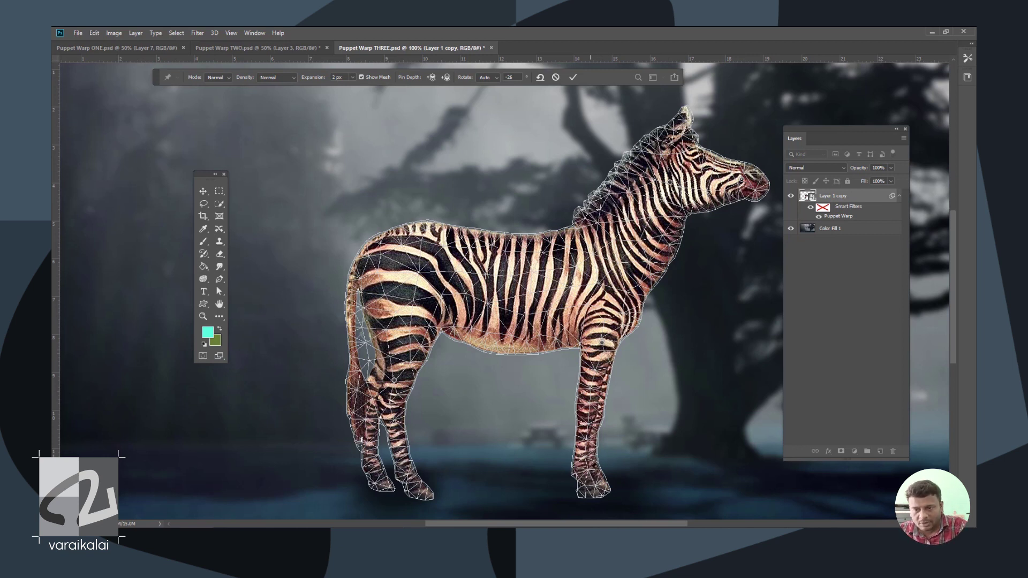
{"action": "mouse_move", "coordinate": [603, 471]}
{"action": "left_mouse_down"}
{"action": "mouse_move", "coordinate": [670, 460]}
{"action": "mouse_move", "coordinate": [612, 471]}
{"action": "left_mouse_up"}
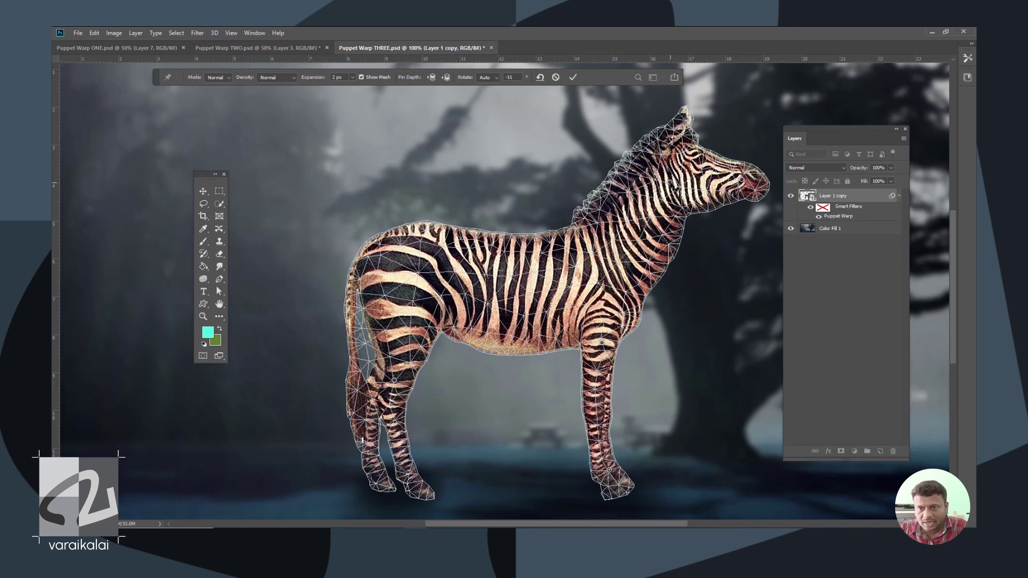
{"action": "mouse_move", "coordinate": [745, 188]}
{"action": "left_mouse_down"}
{"action": "mouse_move", "coordinate": [755, 194]}
{"action": "mouse_move", "coordinate": [745, 220]}
{"action": "mouse_move", "coordinate": [737, 201]}
{"action": "left_mouse_up"}
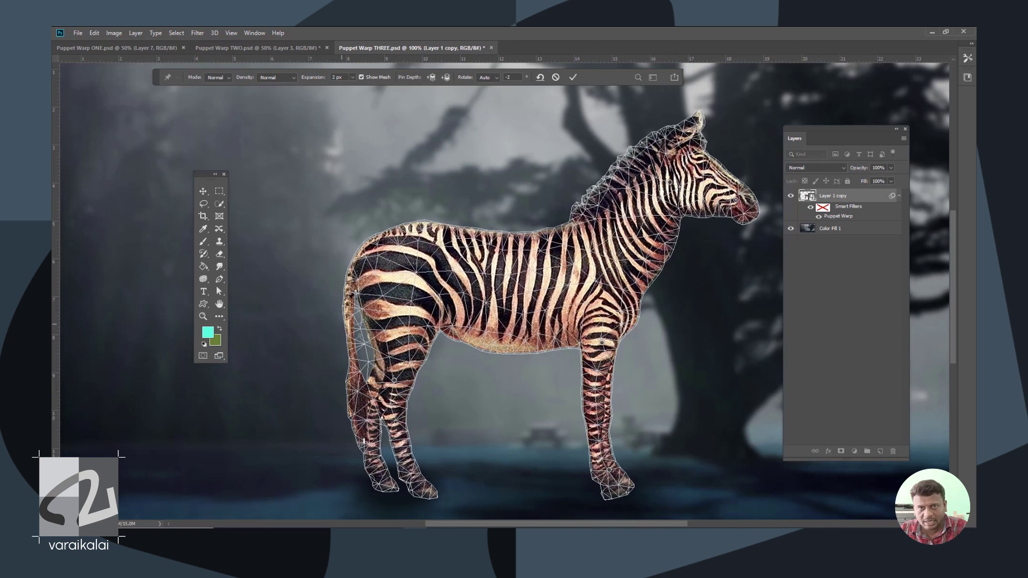
Pin the hind quarter and rump, swing the hind leg back, toggle Fixed/Auto rotation, delete the neck pin
{"action": "left_click", "coordinate": [395, 334]}
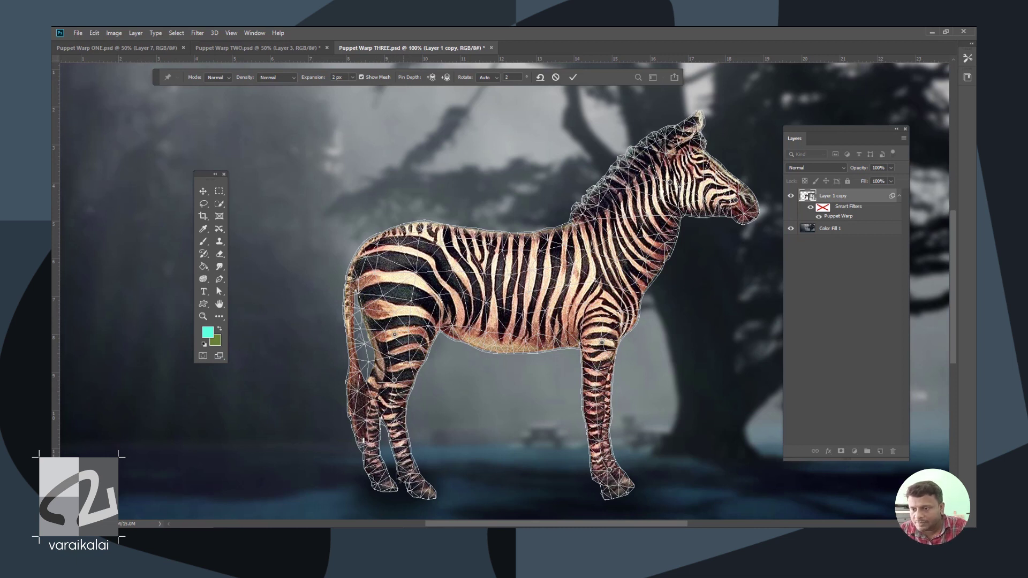
{"action": "left_click_drag", "start_coordinate": [363, 441], "coordinate": [397, 471]}
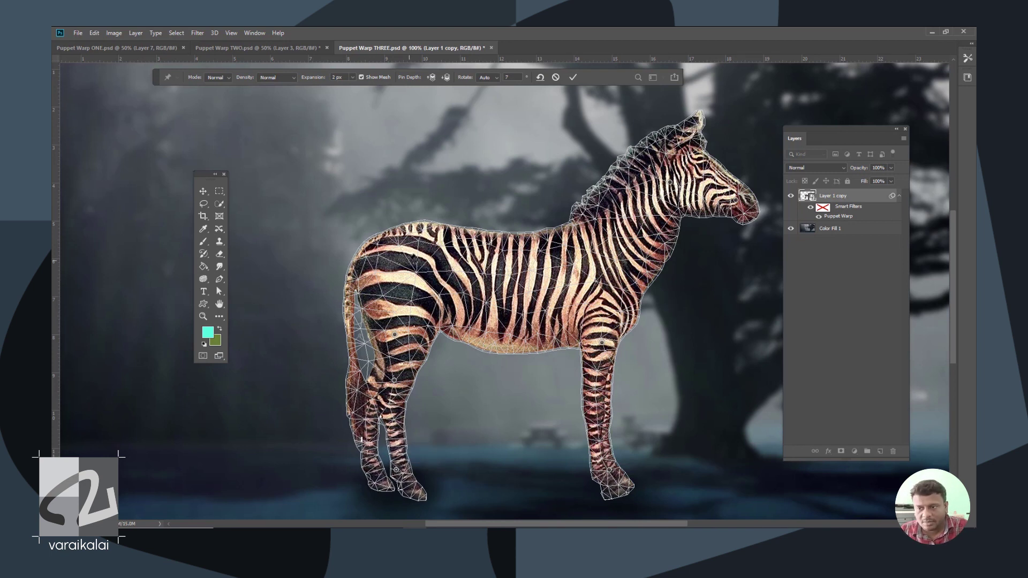
{"action": "left_click", "coordinate": [407, 260]}
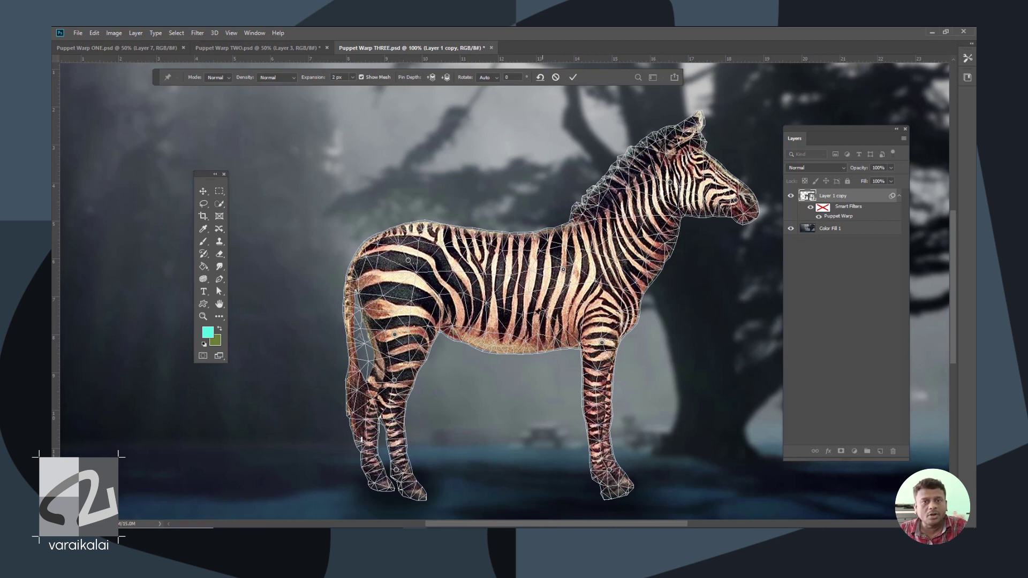
{"action": "left_click", "coordinate": [395, 335]}
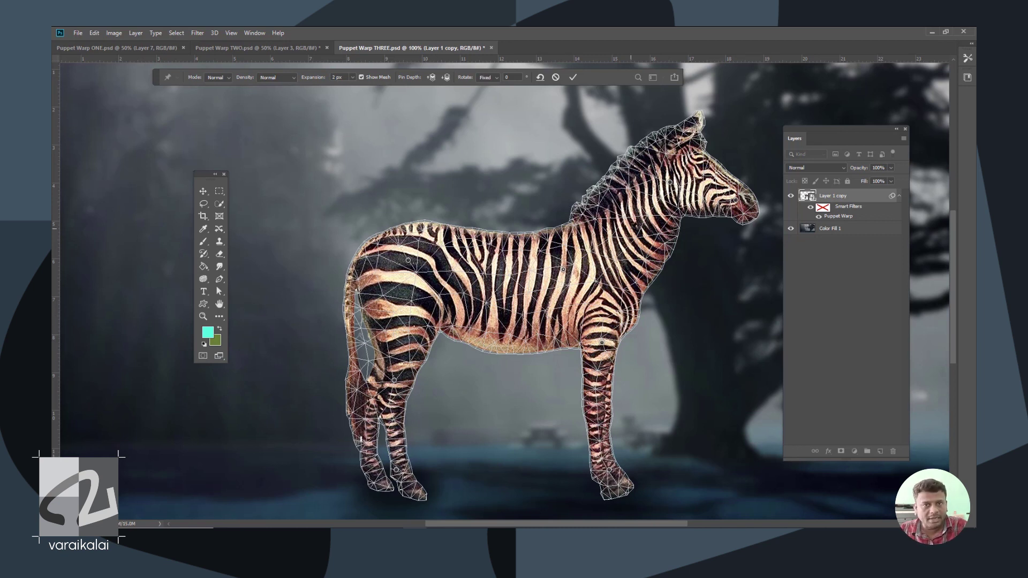
{"action": "left_click", "coordinate": [670, 183]}
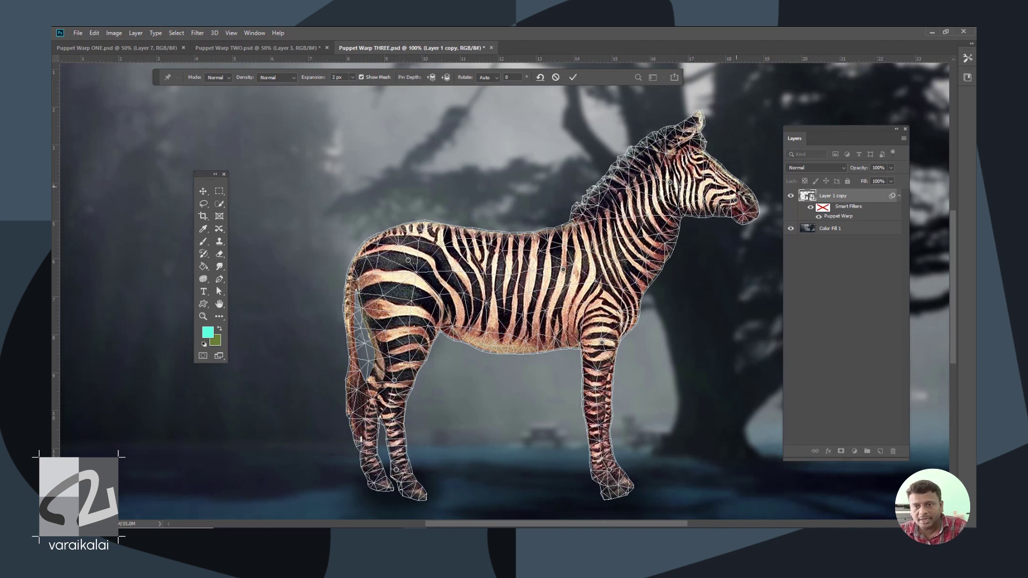
{"action": "key", "text": "Delete"}
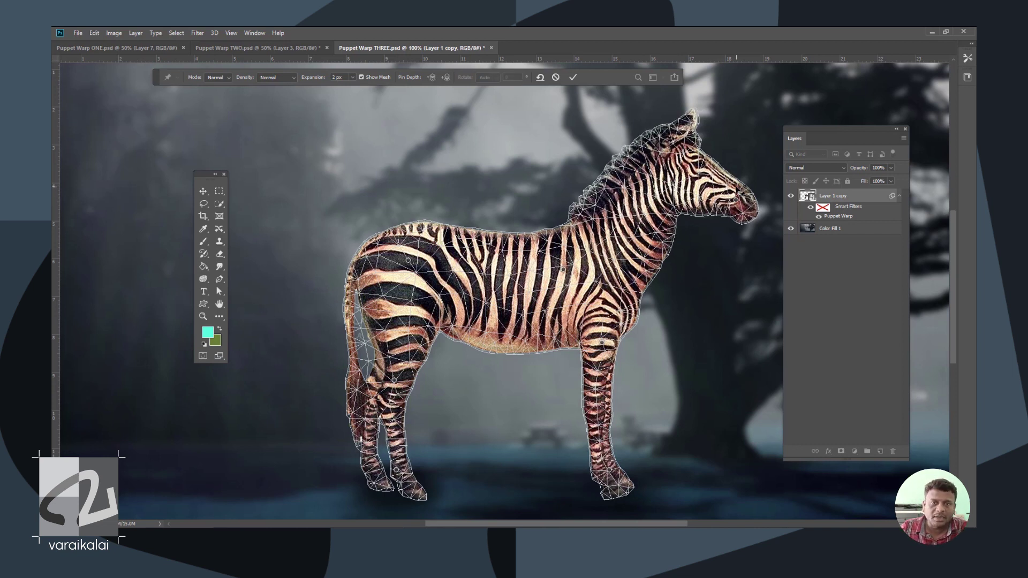
Zoom out and rotate the zebra's head under Normal, then Rigid, warp modes
{"action": "key", "text": "ctrl+minus"}
{"action": "left_click", "coordinate": [223, 78]}
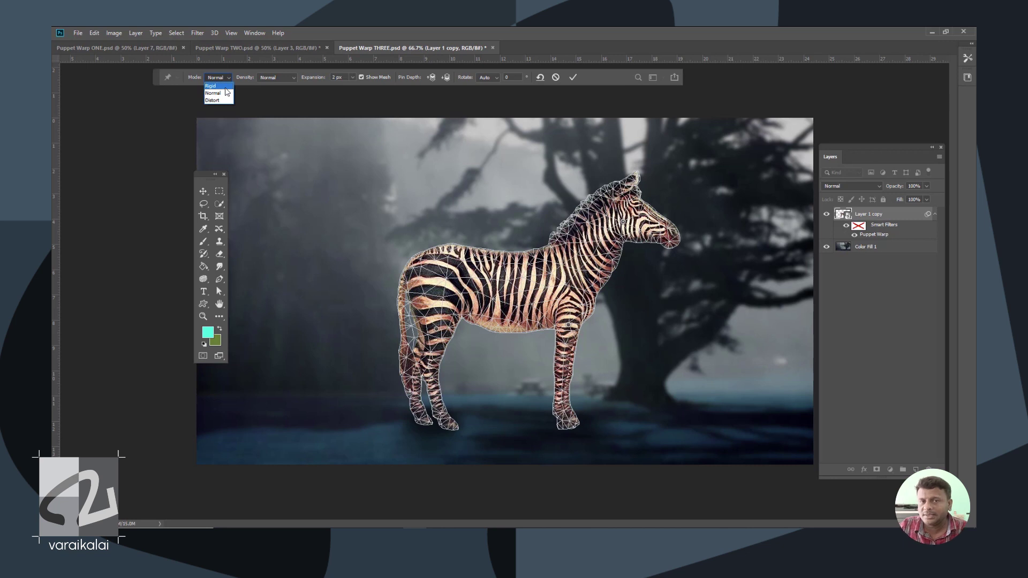
{"action": "left_click", "coordinate": [213, 92]}
{"action": "left_click_drag", "start_coordinate": [672, 252], "coordinate": [668, 250]}
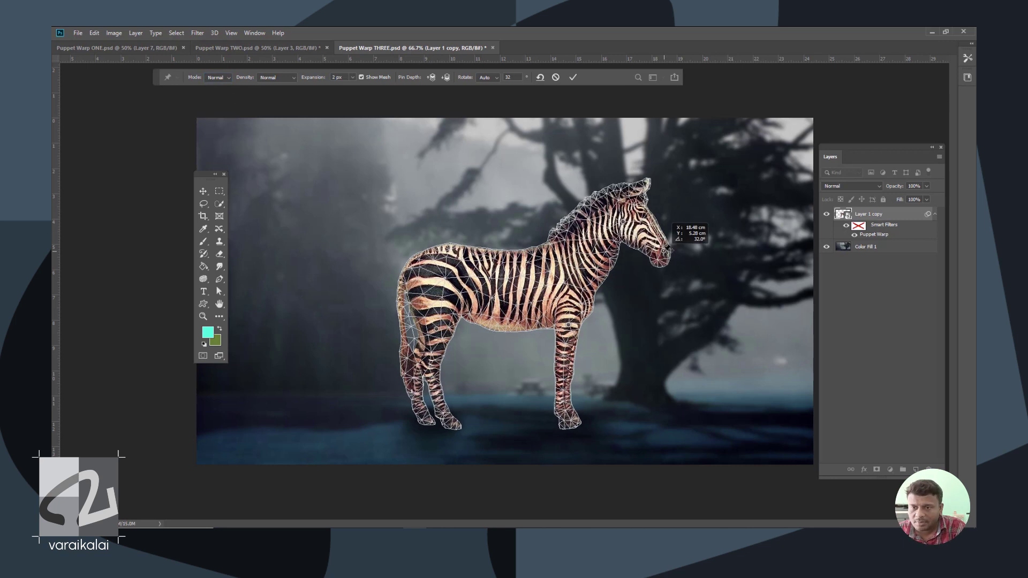
{"action": "left_click", "coordinate": [223, 78]}
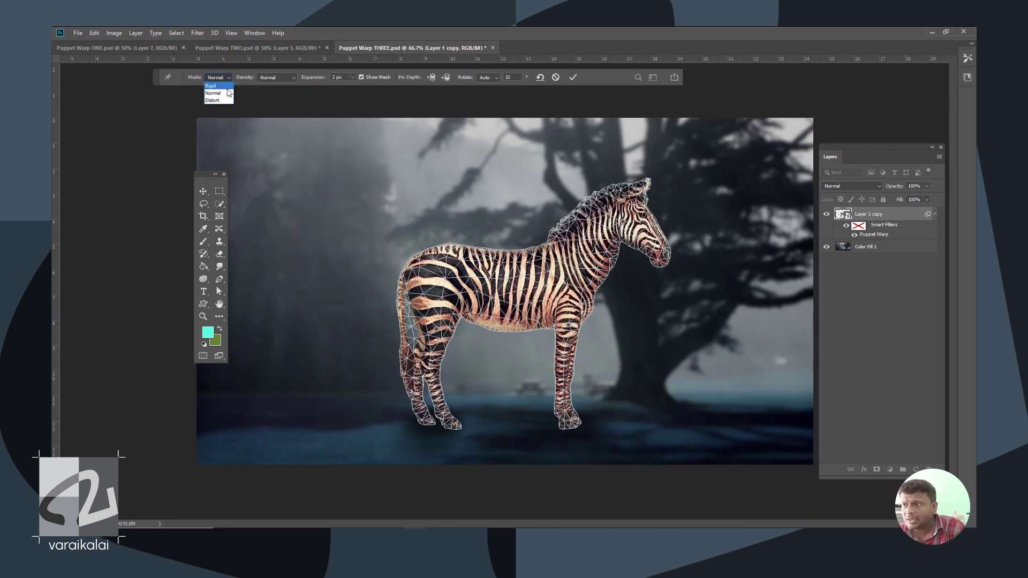
{"action": "left_click", "coordinate": [212, 86]}
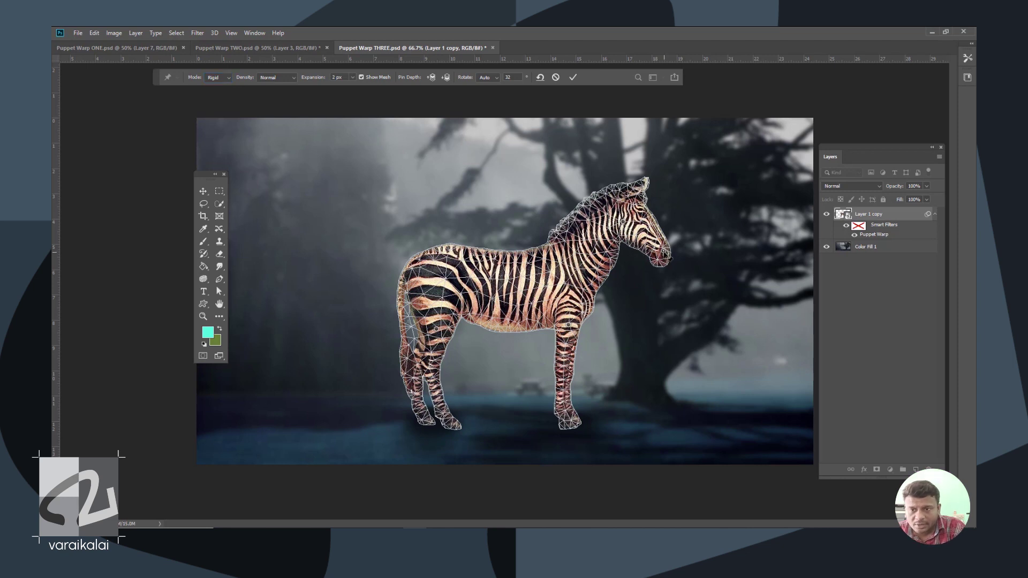
{"action": "left_click_drag", "start_coordinate": [669, 257], "coordinate": [685, 236]}
Switch the warp mode to Distort and pull the zebra's head and neck up and right
{"action": "left_click", "coordinate": [223, 77]}
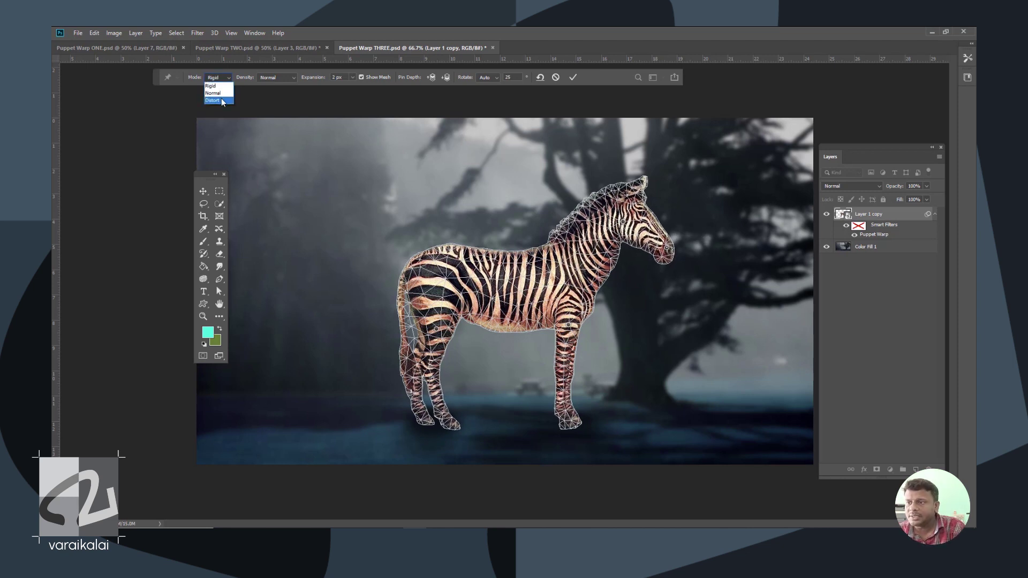
{"action": "left_click", "coordinate": [212, 100]}
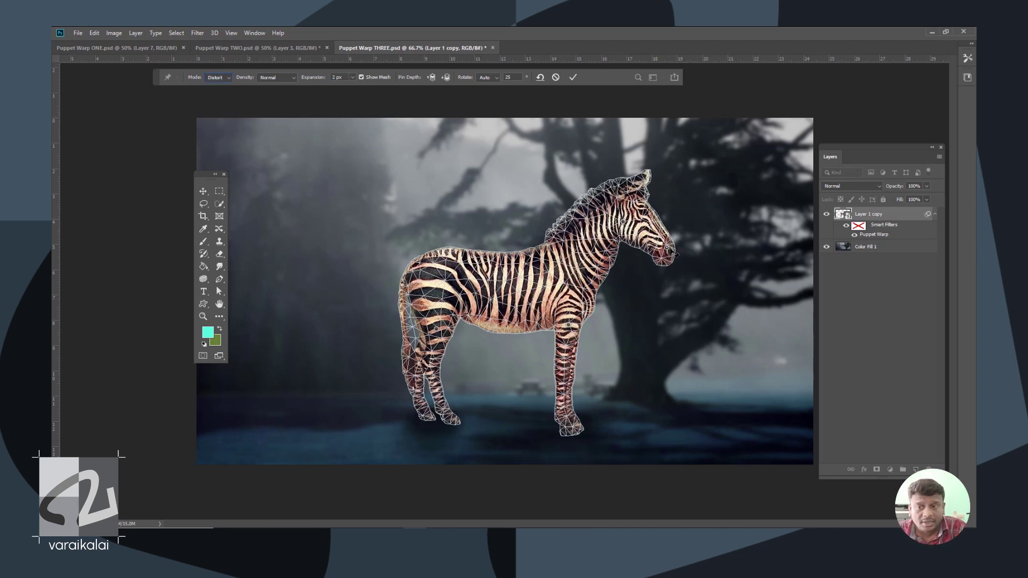
{"action": "left_click_drag", "start_coordinate": [669, 251], "coordinate": [698, 262]}
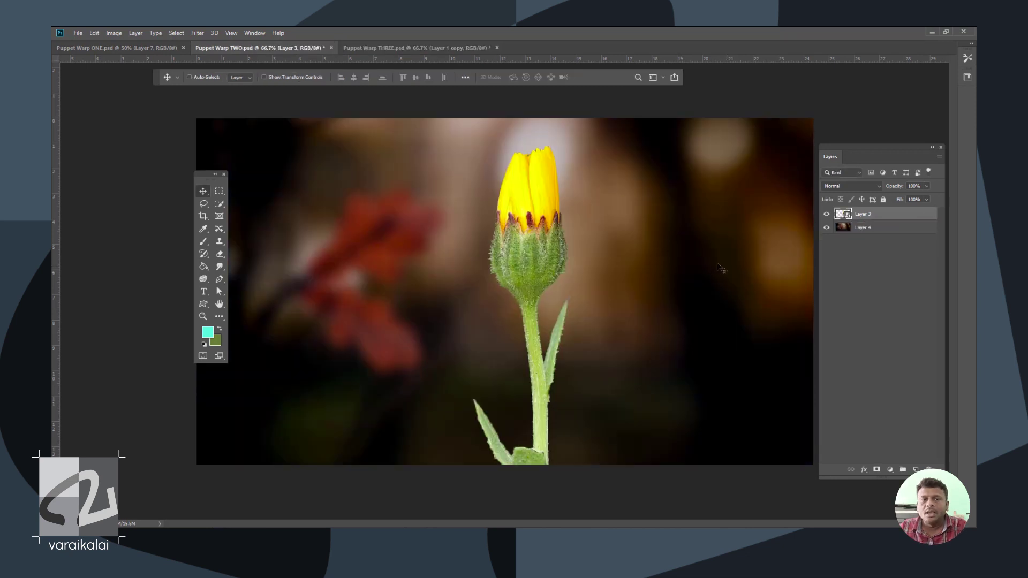
Apply Puppet Warp to the flower, try Fewer Points density, return to Normal, and hide the mesh
{"action": "left_click", "coordinate": [93, 31]}
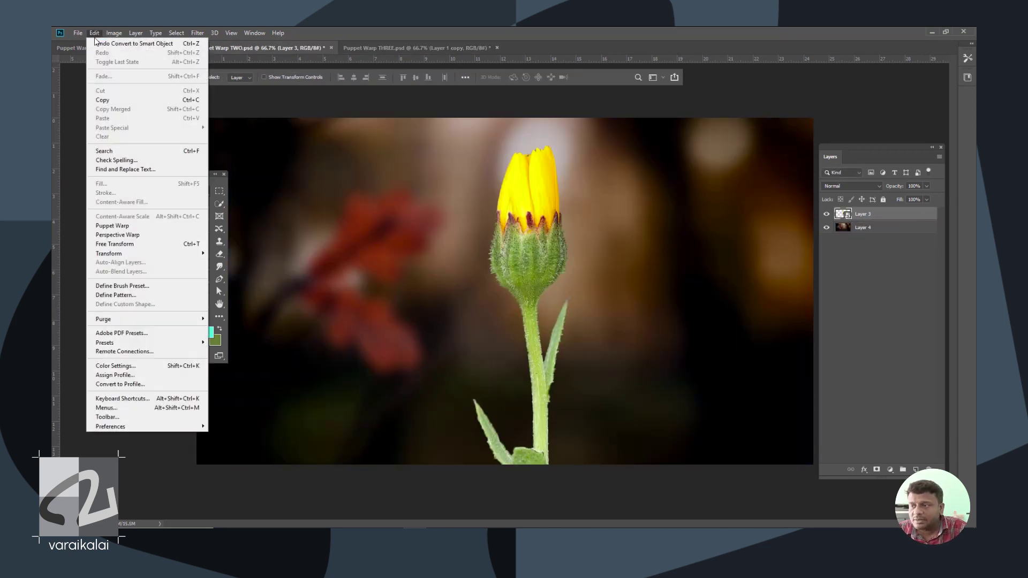
{"action": "left_click", "coordinate": [107, 224]}
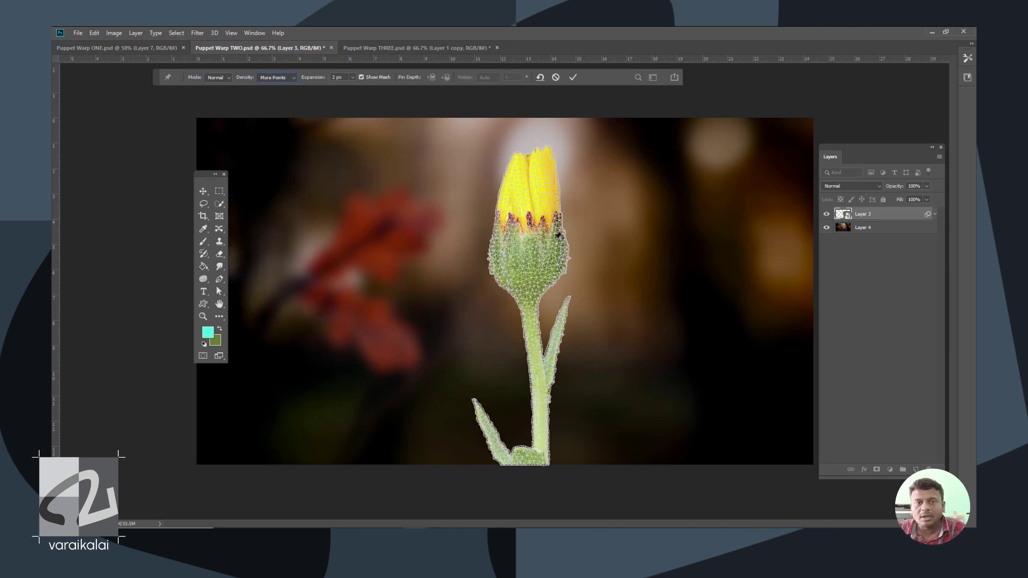
{"action": "left_click", "coordinate": [282, 85]}
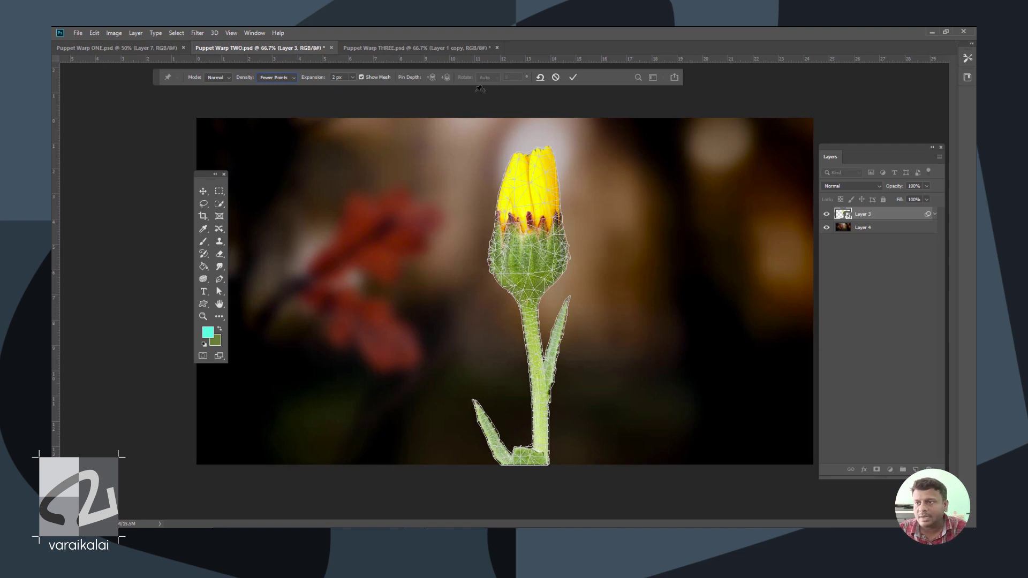
{"action": "key", "text": "Down"}
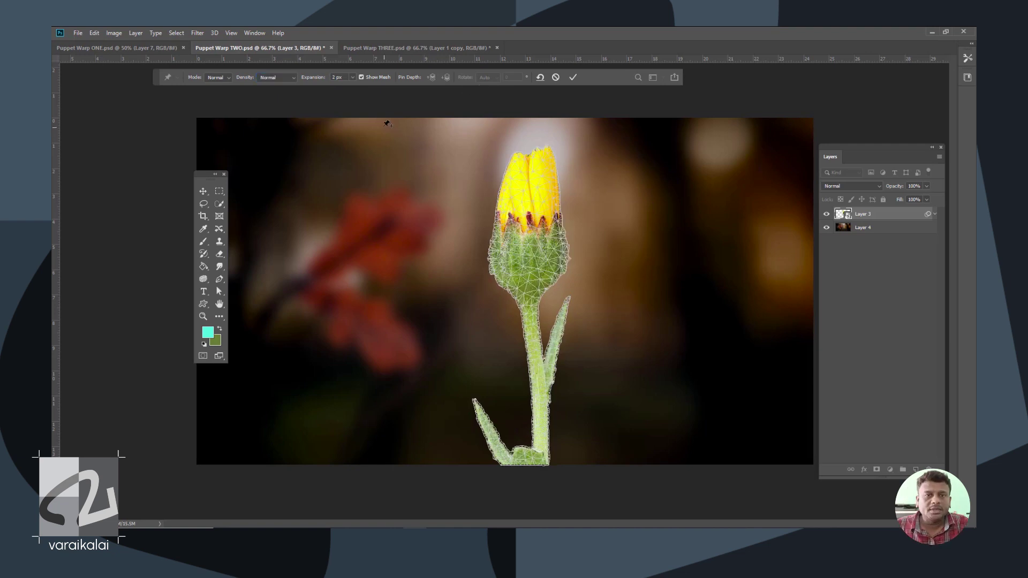
{"action": "left_click", "coordinate": [361, 78]}
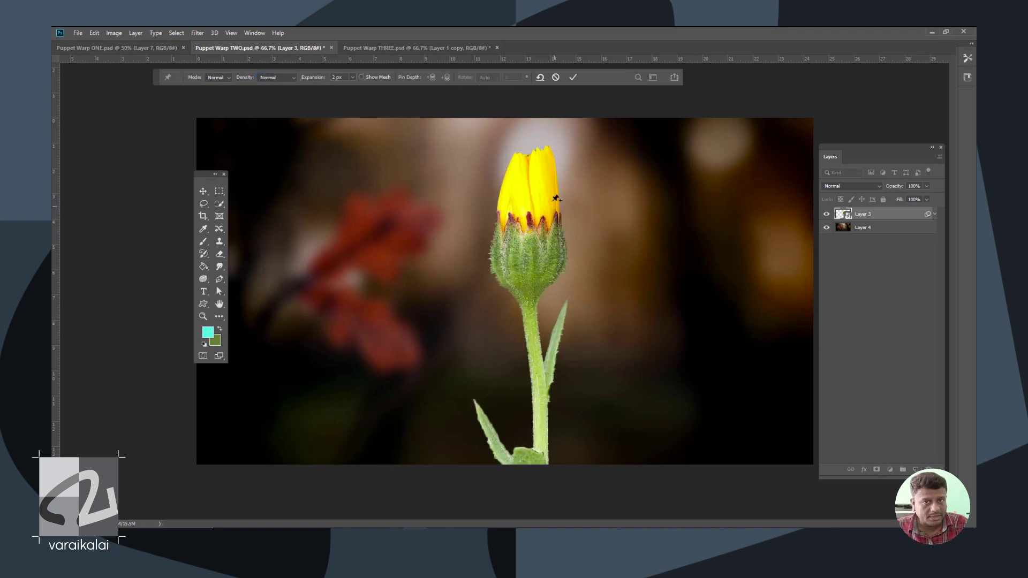
Pin the bud's top, the bud's base and the stem bottom, then tilt the yellow bud over its stem
{"action": "left_click", "coordinate": [533, 176]}
{"action": "left_click", "coordinate": [530, 294]}
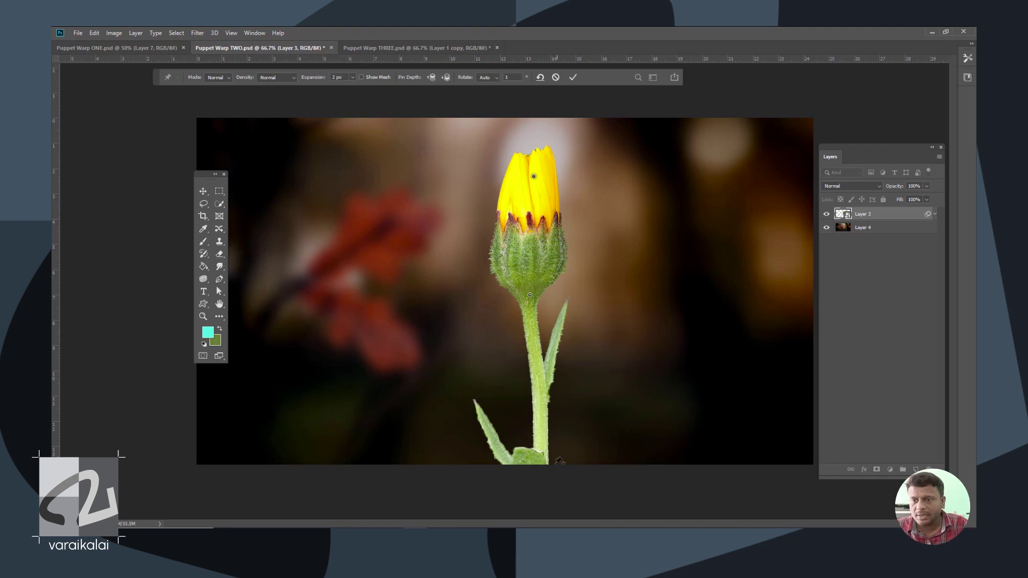
{"action": "left_click", "coordinate": [539, 459]}
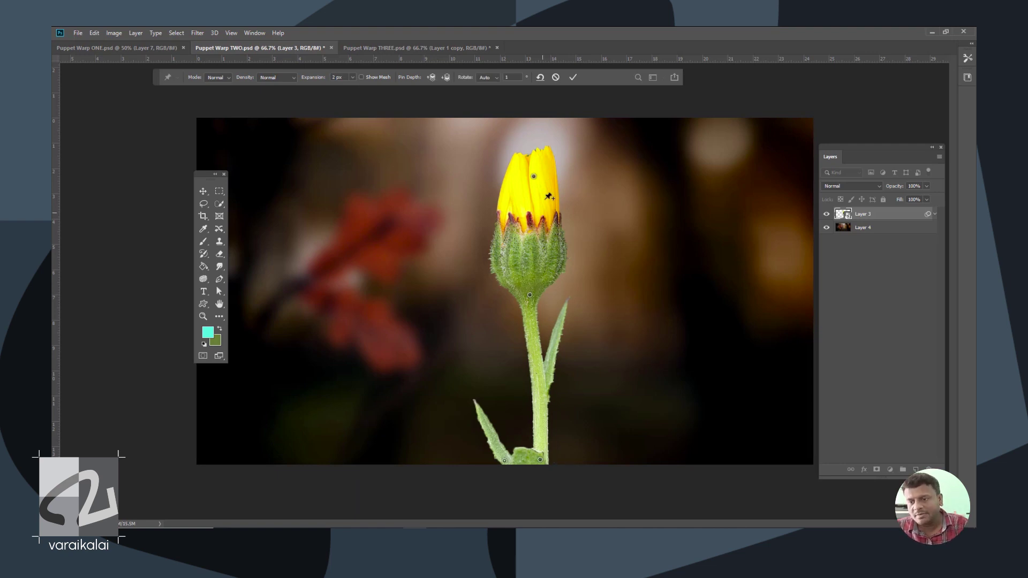
{"action": "left_click_drag", "start_coordinate": [539, 183], "coordinate": [561, 181]}
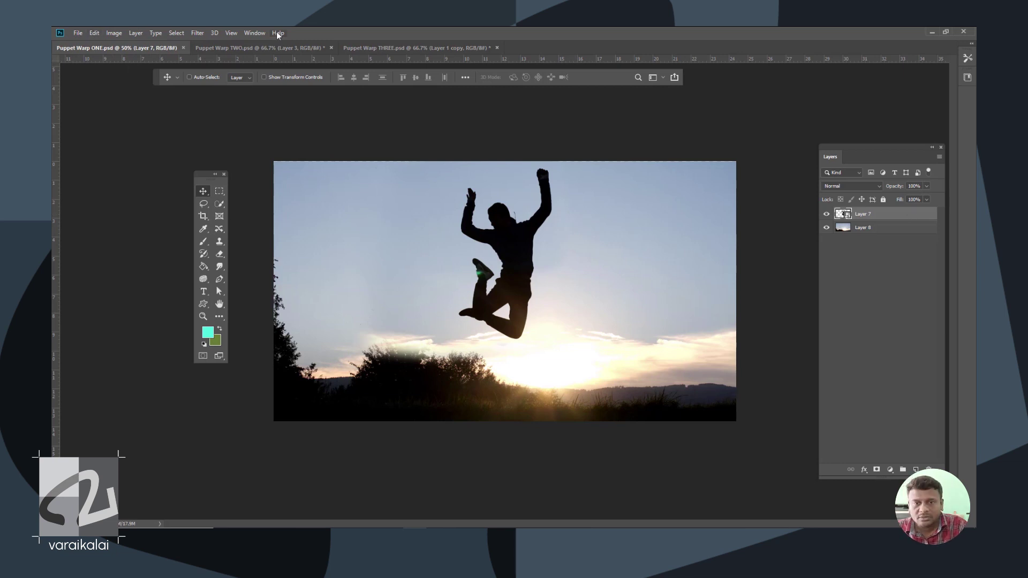
{"action": "left_click", "coordinate": [95, 33]}
{"action": "left_click", "coordinate": [115, 226]}
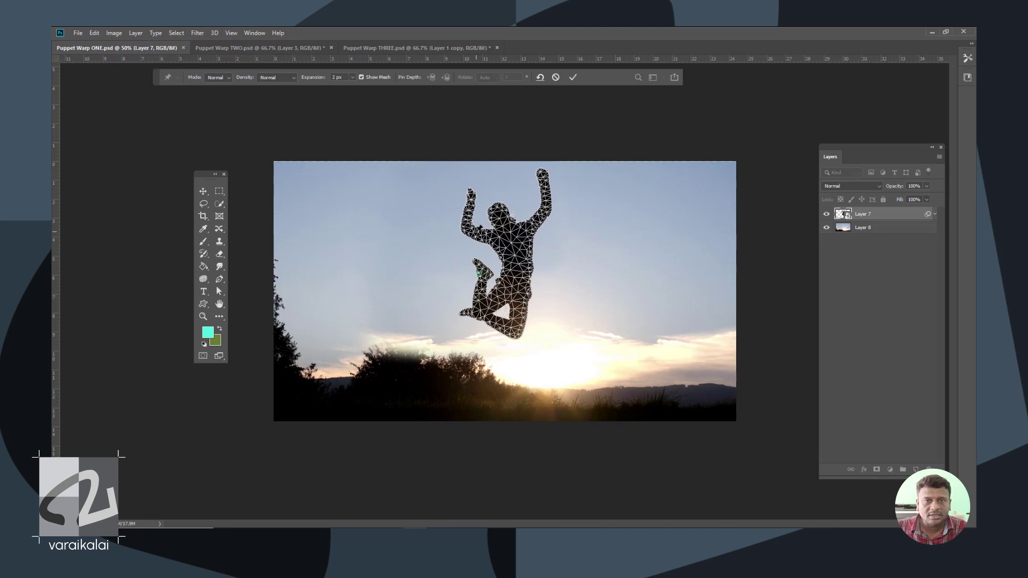
{"action": "key", "text": "ctrl+plus"}
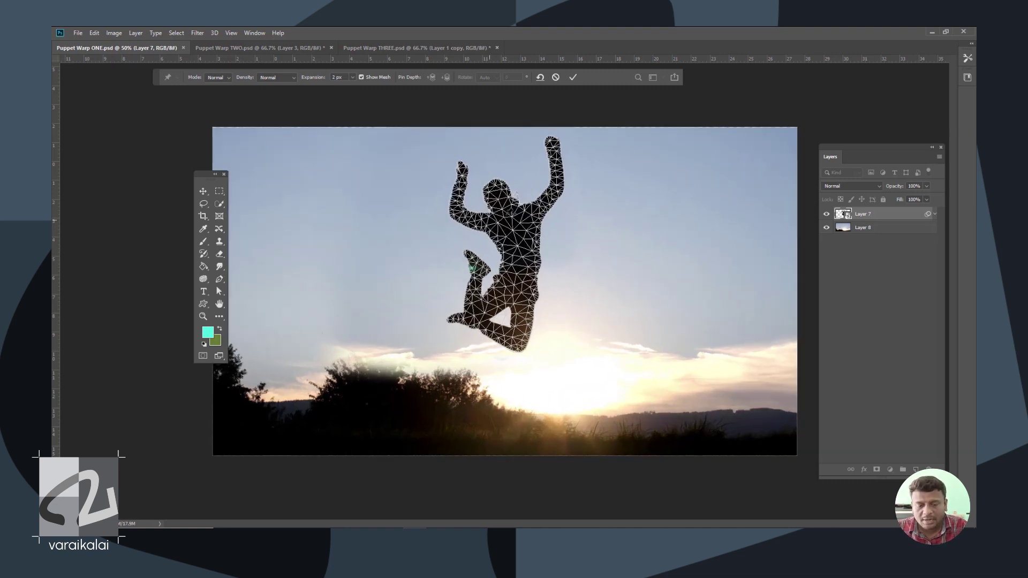
{"action": "left_click", "coordinate": [562, 184]}
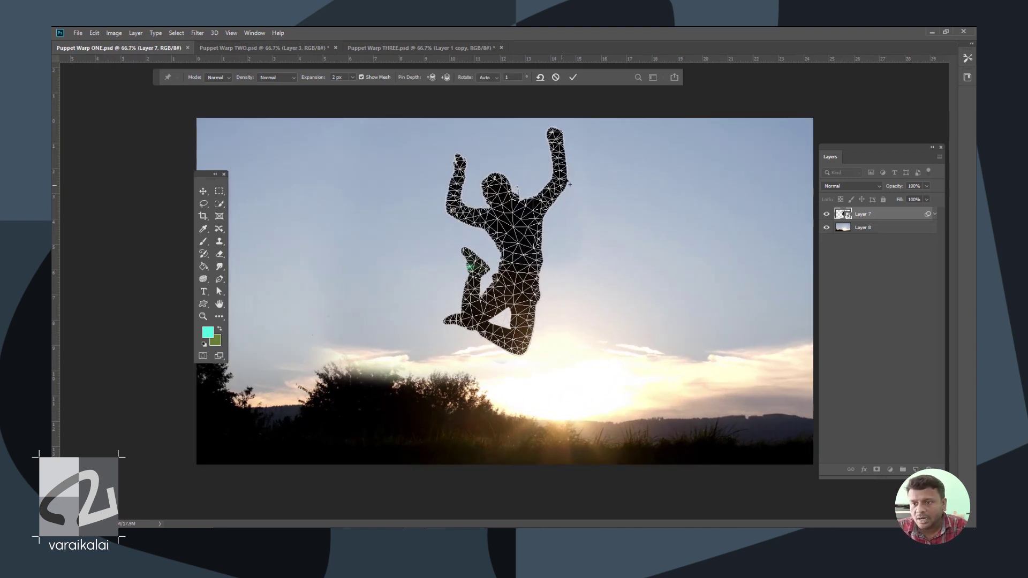
{"action": "left_click", "coordinate": [505, 208]}
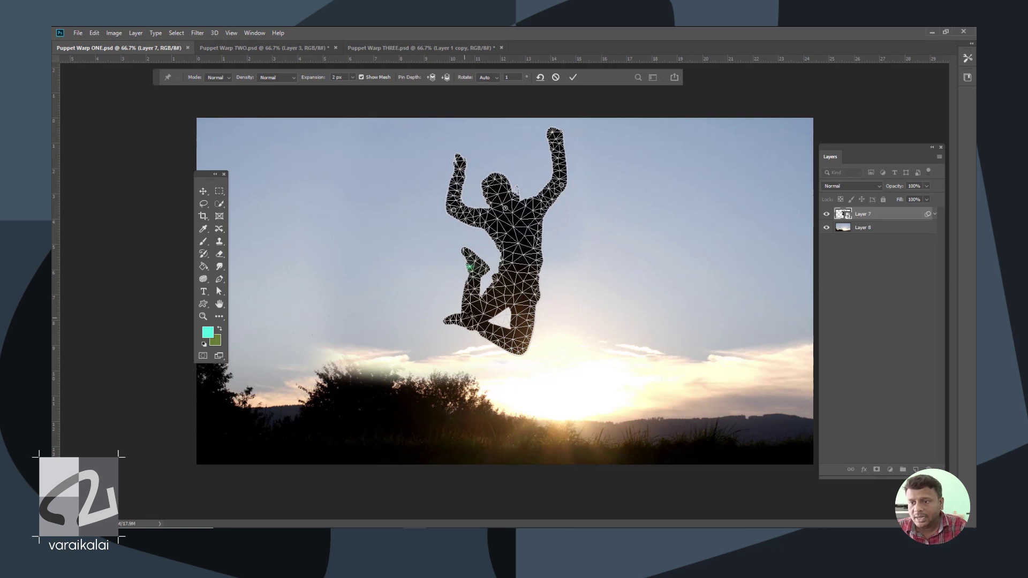
{"action": "left_click", "coordinate": [518, 348]}
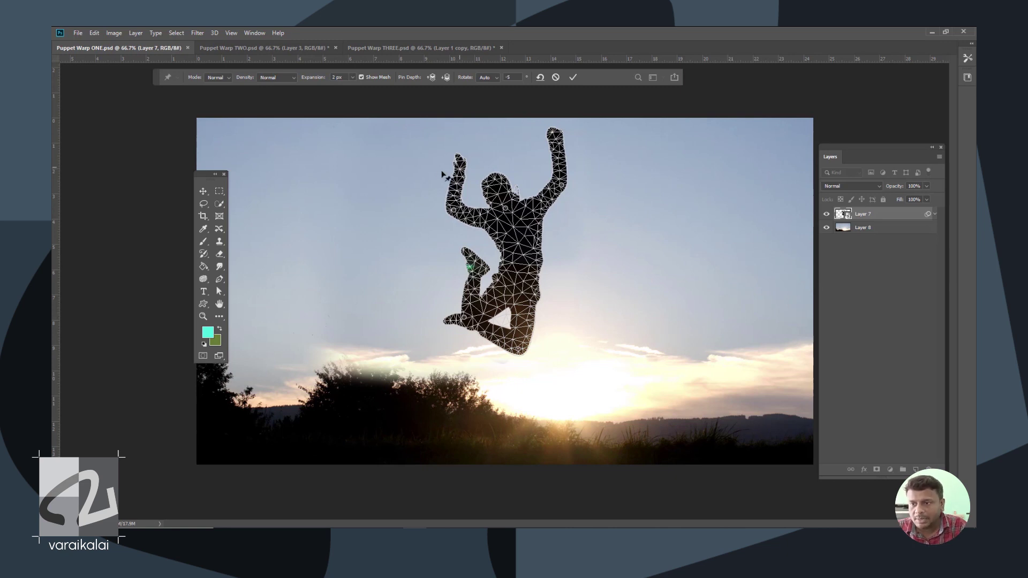
{"action": "left_click_drag", "start_coordinate": [456, 164], "coordinate": [400, 184]}
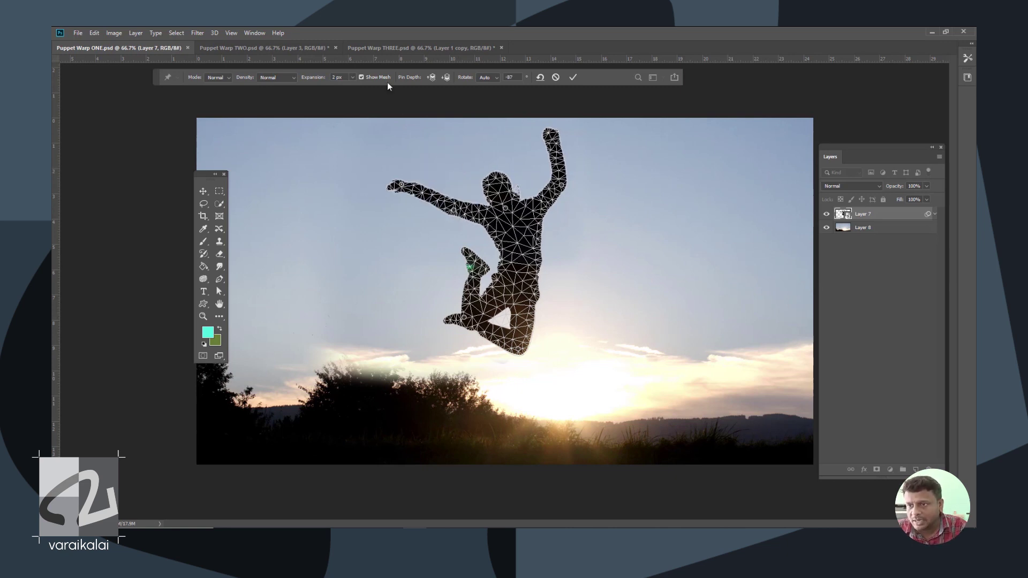
{"action": "left_click", "coordinate": [362, 77]}
{"action": "left_click", "coordinate": [557, 136]}
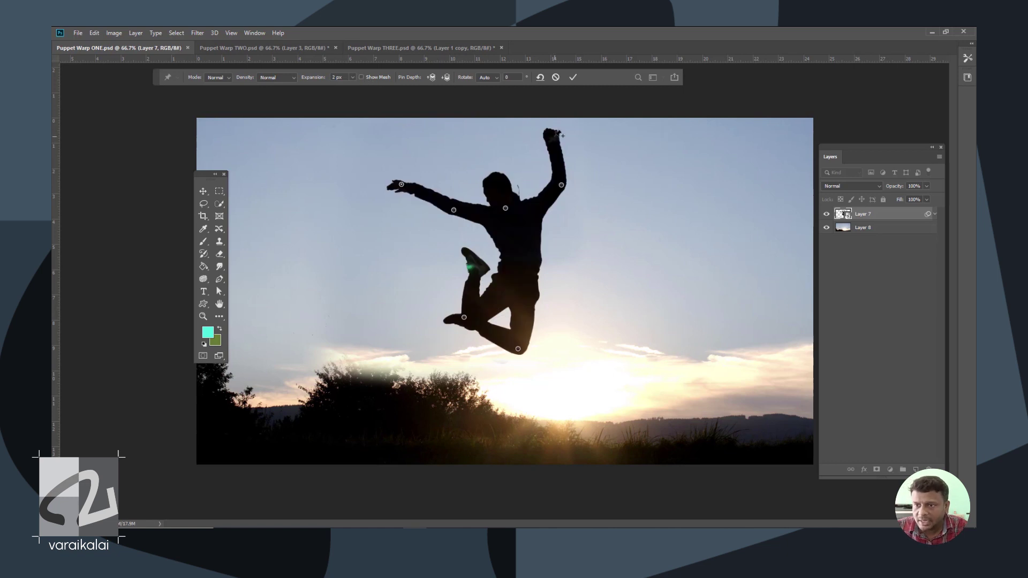
{"action": "left_click_drag", "start_coordinate": [588, 143], "coordinate": [618, 181]}
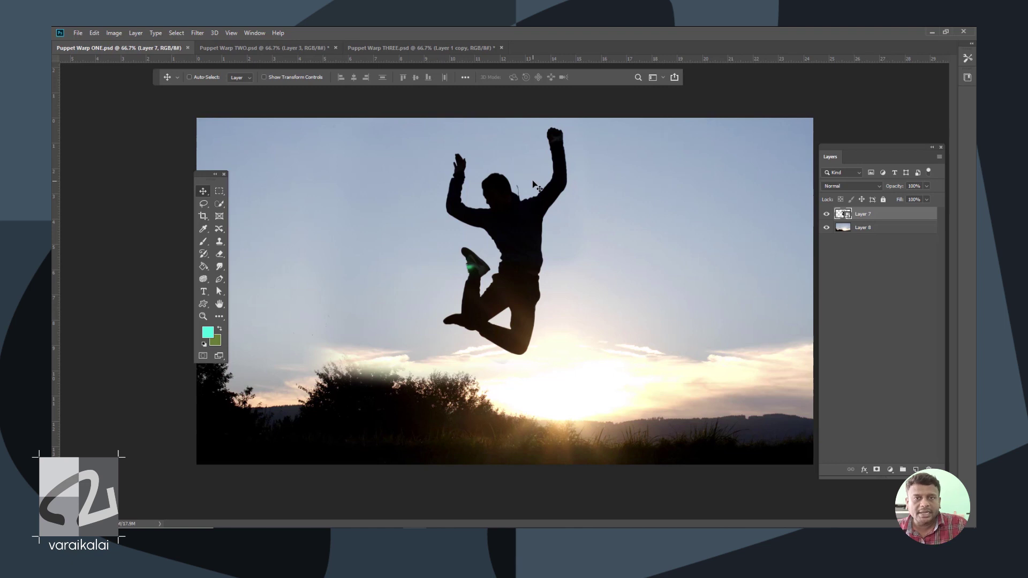
Apply Puppet Warp to the silhouette, pin right arm, chest and left elbow, and curve the fist over the head
{"action": "left_click", "coordinate": [93, 33]}
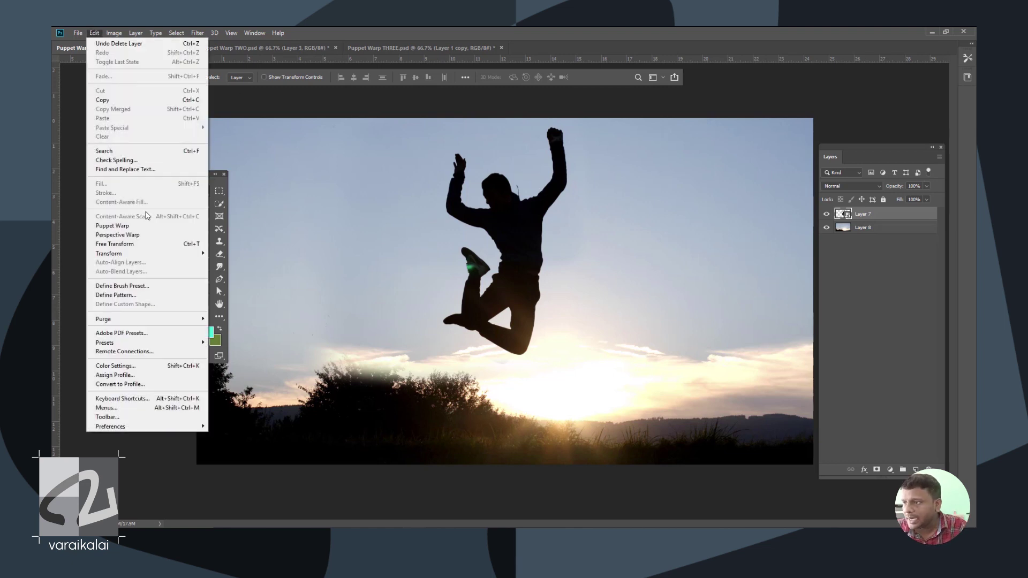
{"action": "left_click", "coordinate": [115, 225]}
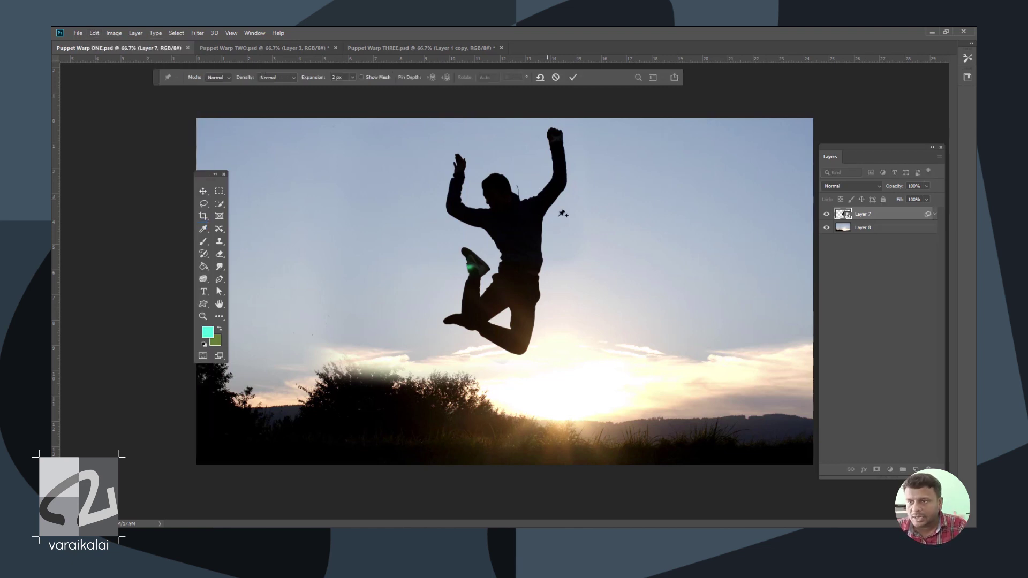
{"action": "left_click", "coordinate": [562, 184]}
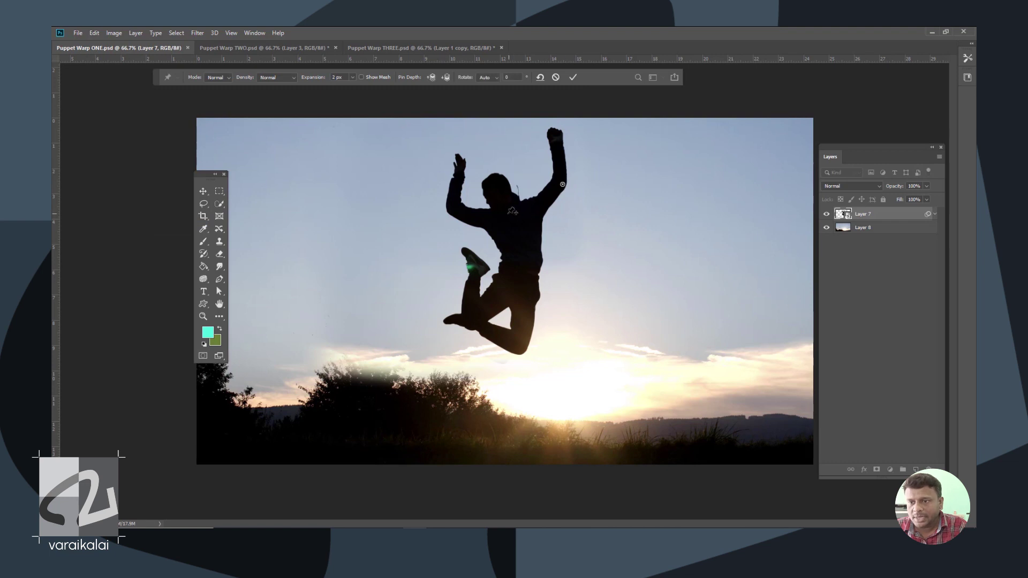
{"action": "left_click", "coordinate": [504, 212]}
{"action": "left_click", "coordinate": [455, 210]}
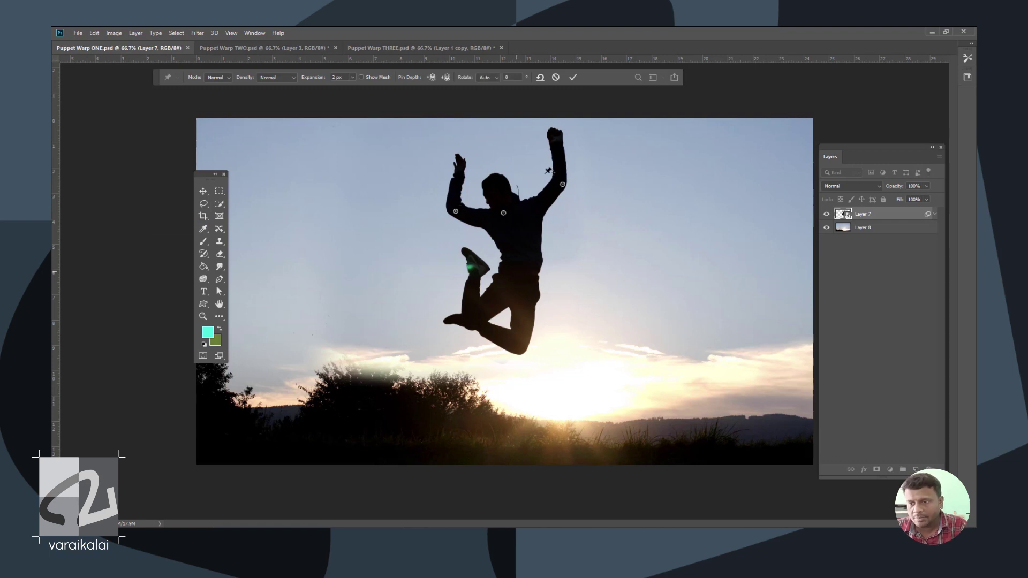
{"action": "left_click_drag", "start_coordinate": [554, 135], "coordinate": [536, 150]}
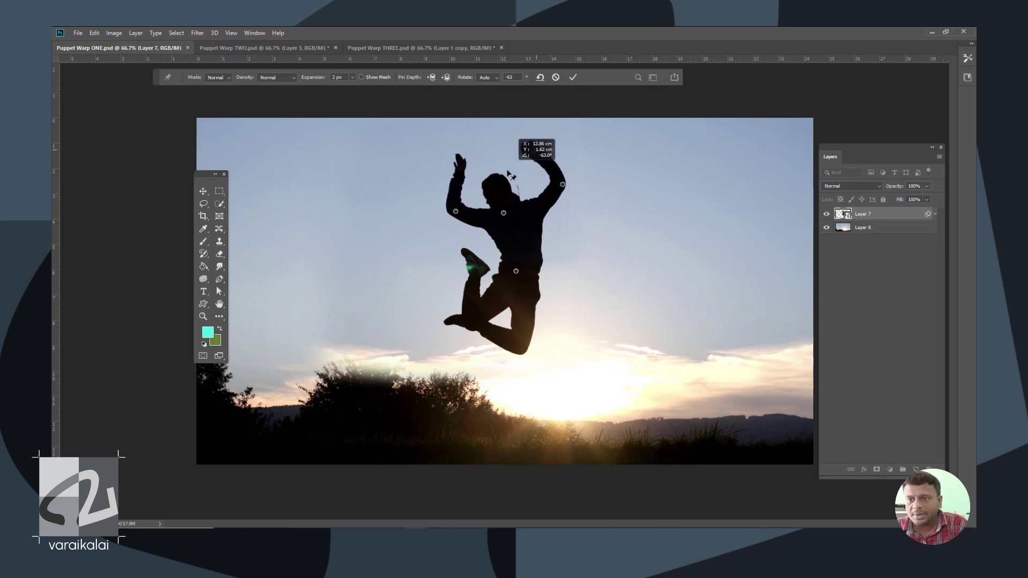
{"action": "mouse_move", "coordinate": [510, 175]}
{"action": "left_mouse_down"}
{"action": "mouse_move", "coordinate": [493, 199]}
{"action": "mouse_move", "coordinate": [495, 177]}
{"action": "left_mouse_up"}
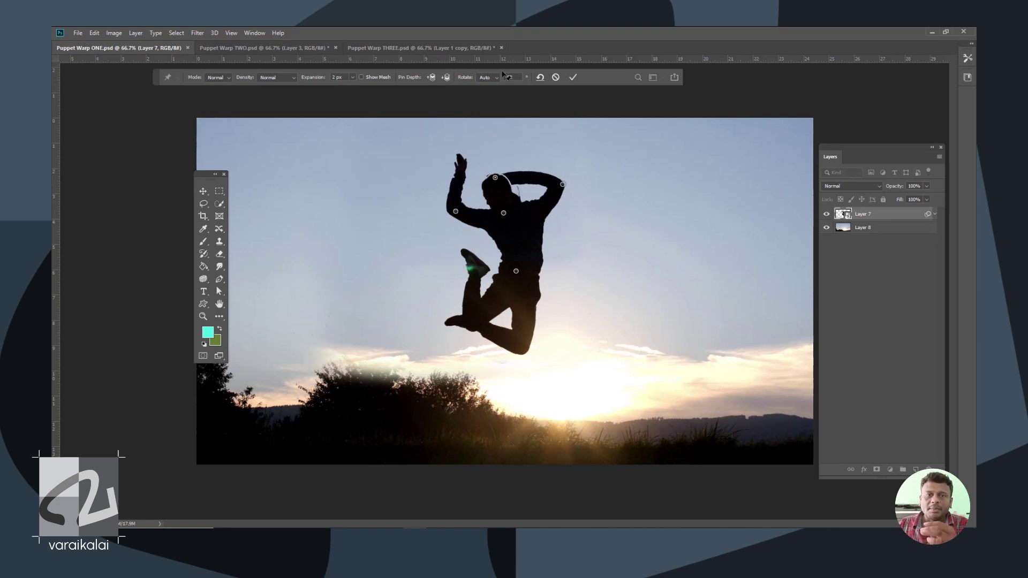